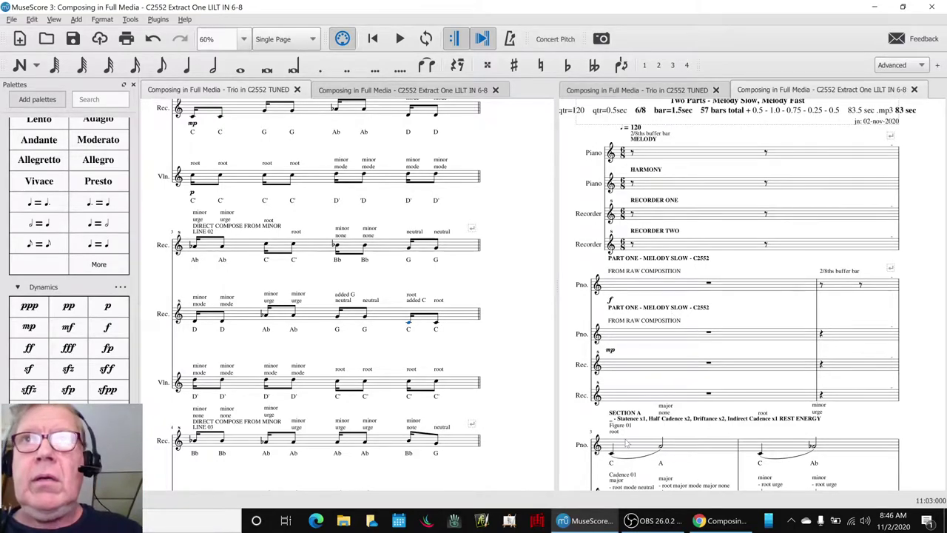
Play the LILT IN 6-8 score from a chosen measure, stop it, and bring up OBS.
left_click(630, 447)
key("space")
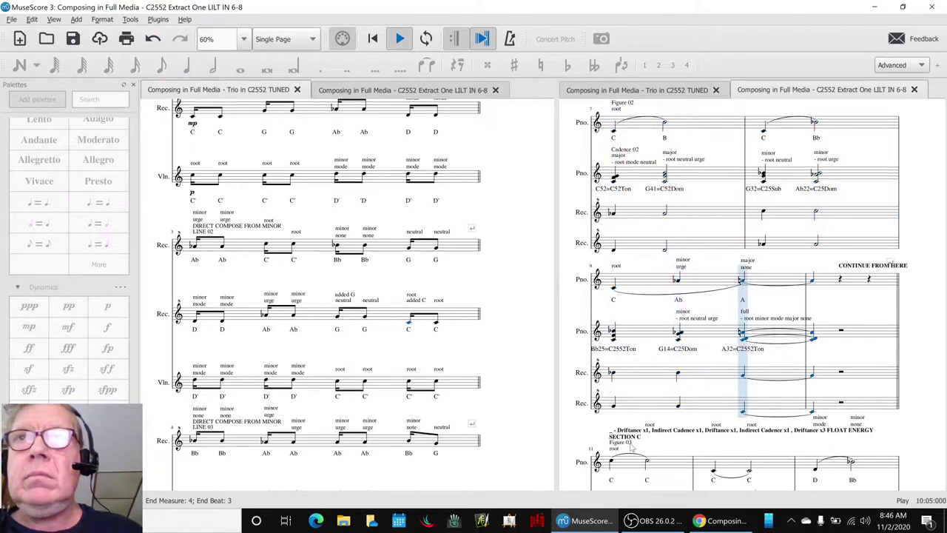
key("space")
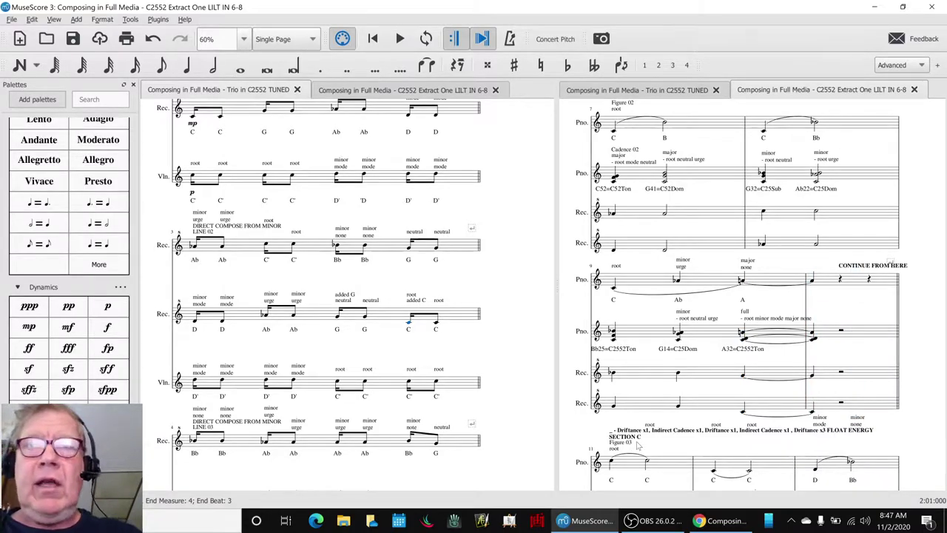
key("alt+Tab")
key("Tab")
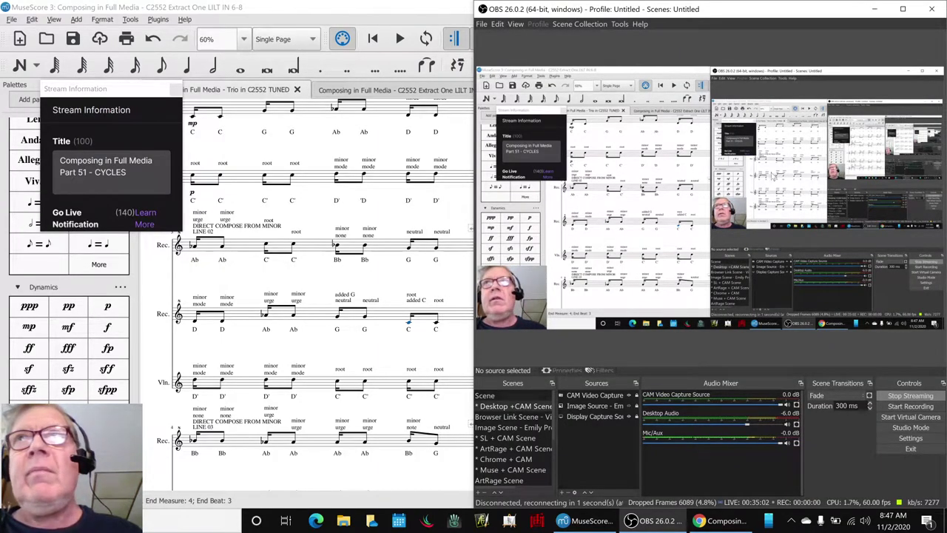
Hide OBS, review the Google Sheets session notes, then show the Trio in C2552 TUNED score.
left_click(873, 9)
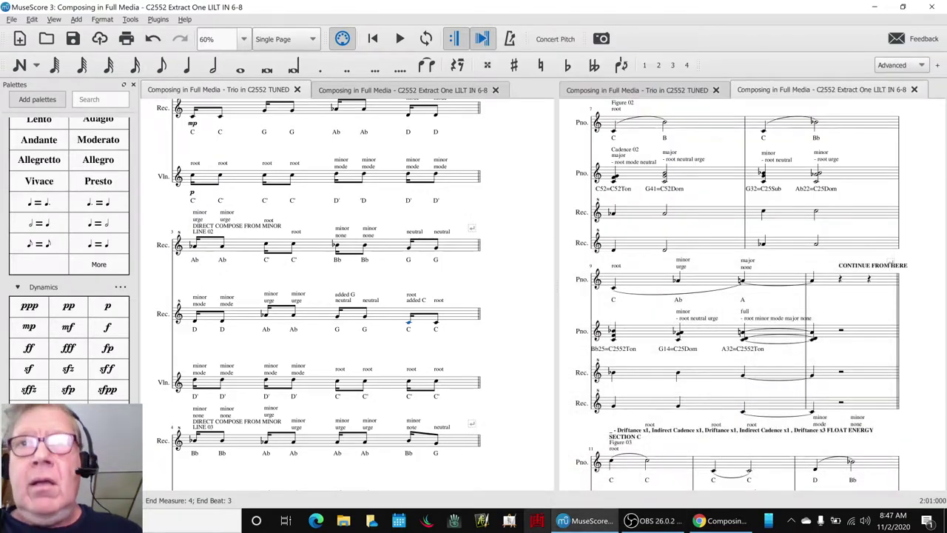
left_click(719, 520)
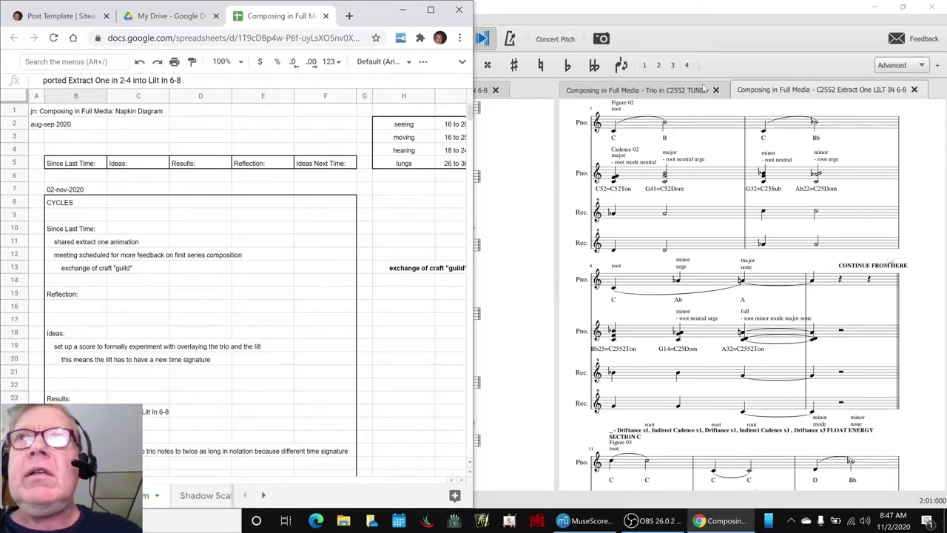
left_click(678, 90)
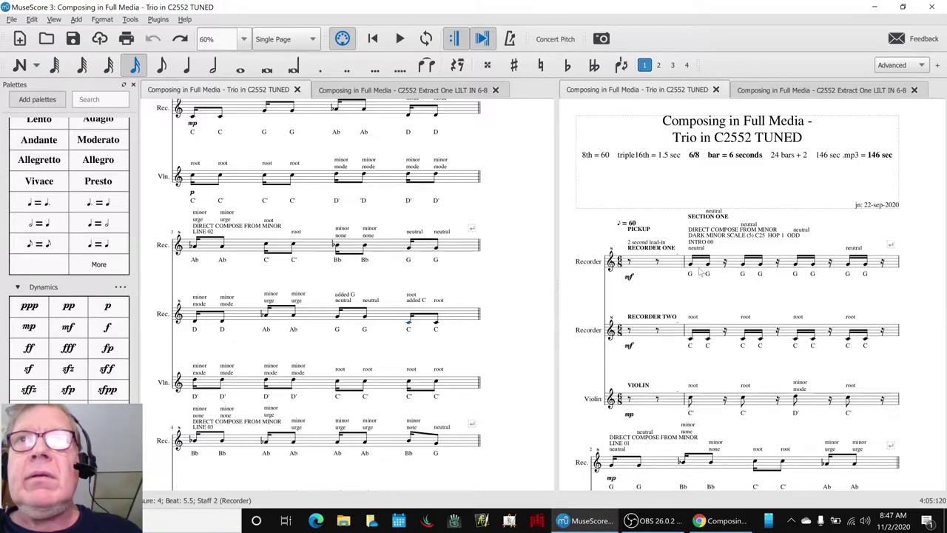
Play the trio from the first Recorder One measure, then open the C2552 Extract One score.
left_click(698, 269)
key("space")
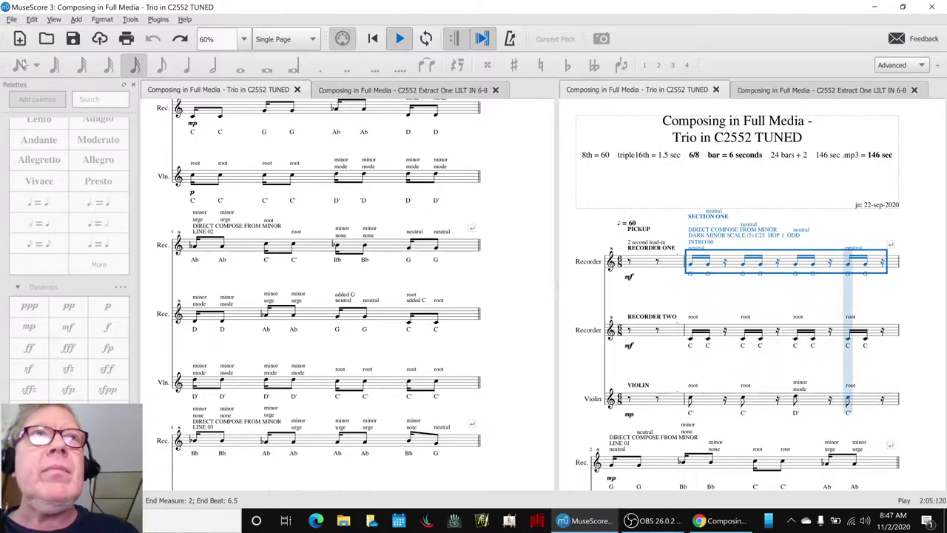
left_click(47, 39)
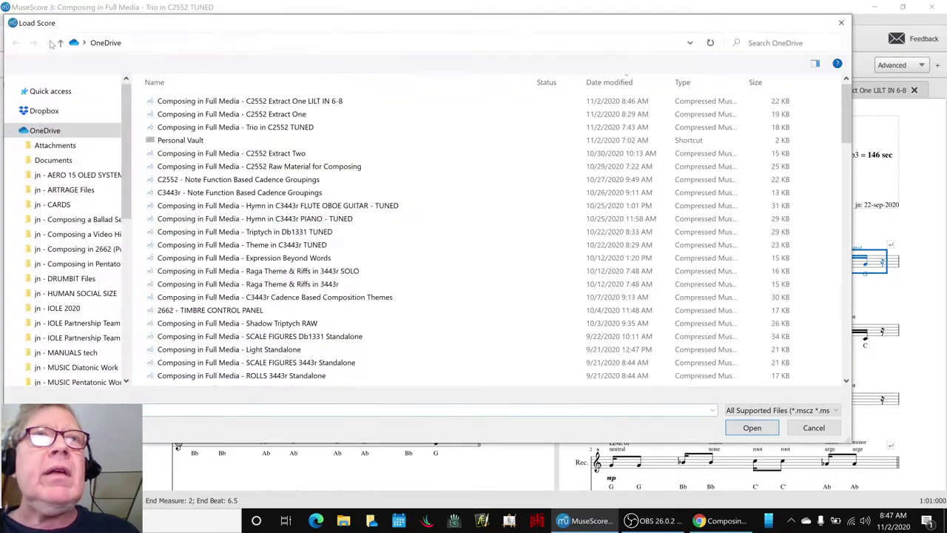
double_click(318, 115)
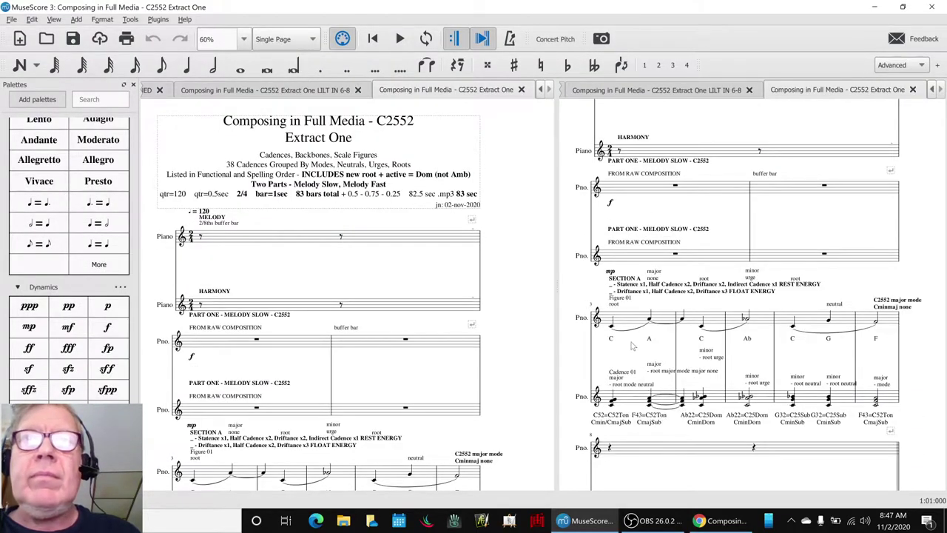
Briefly play Extract One from its opening Section A measure, then show the LILT IN 6-8 score.
left_click(627, 322)
key("space")
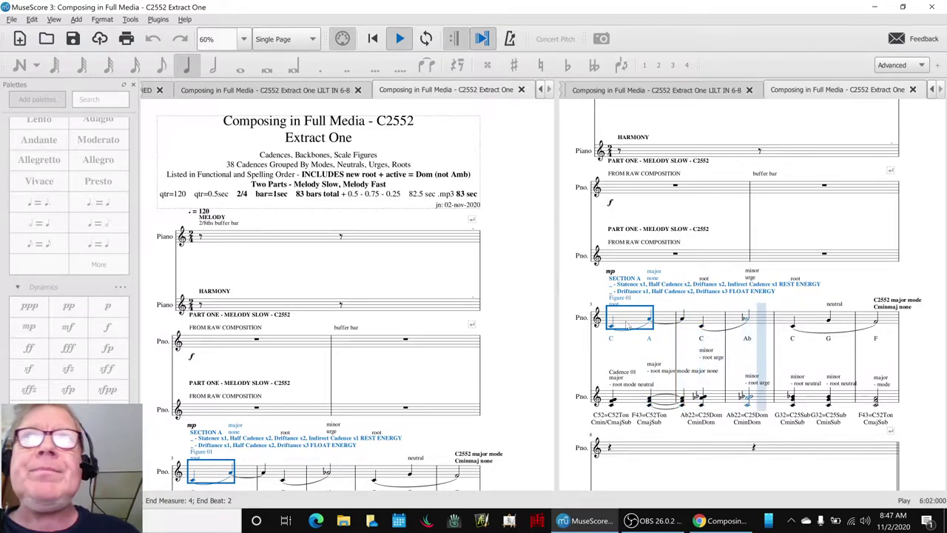
key("space")
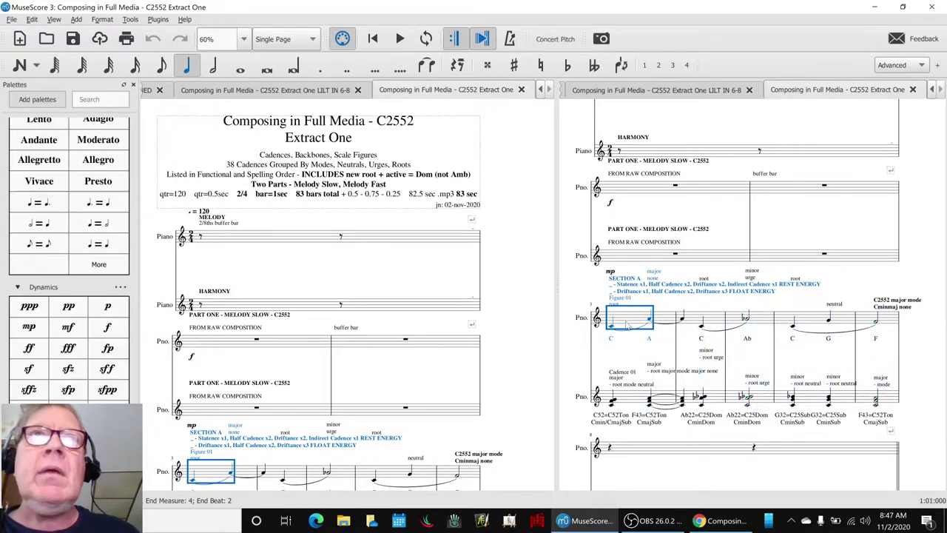
left_click(708, 92)
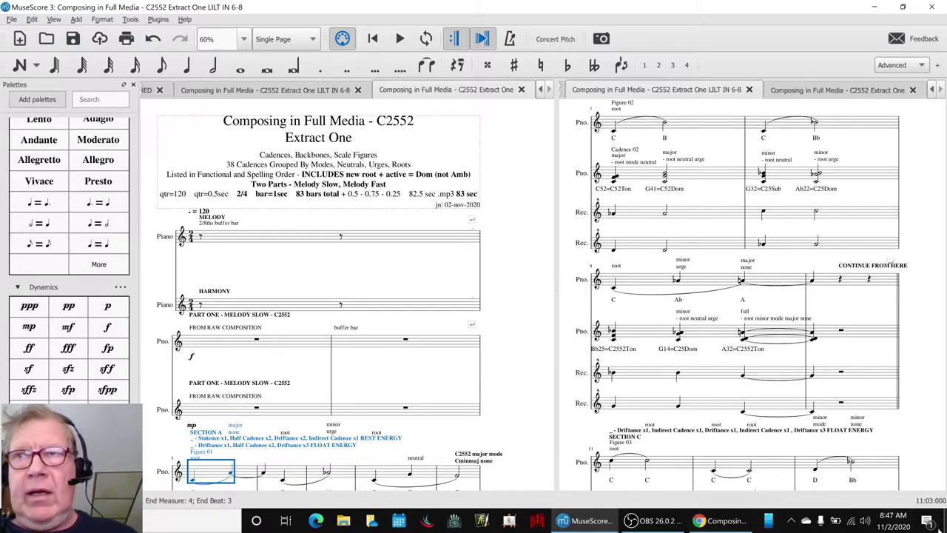
From the desktop, open the C2552 Trio Lilt Overlay folder, preview its MP4, then open 'source files'.
key("super+d")
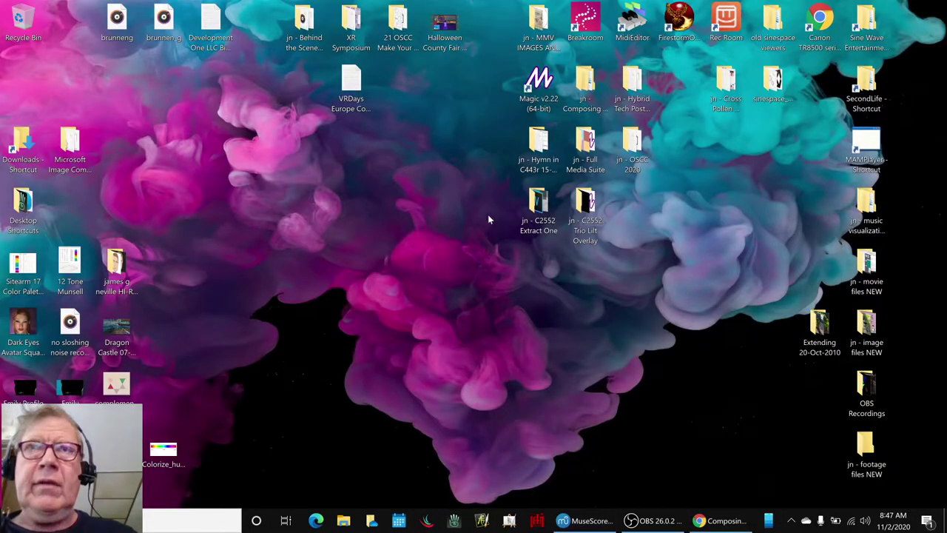
double_click(581, 219)
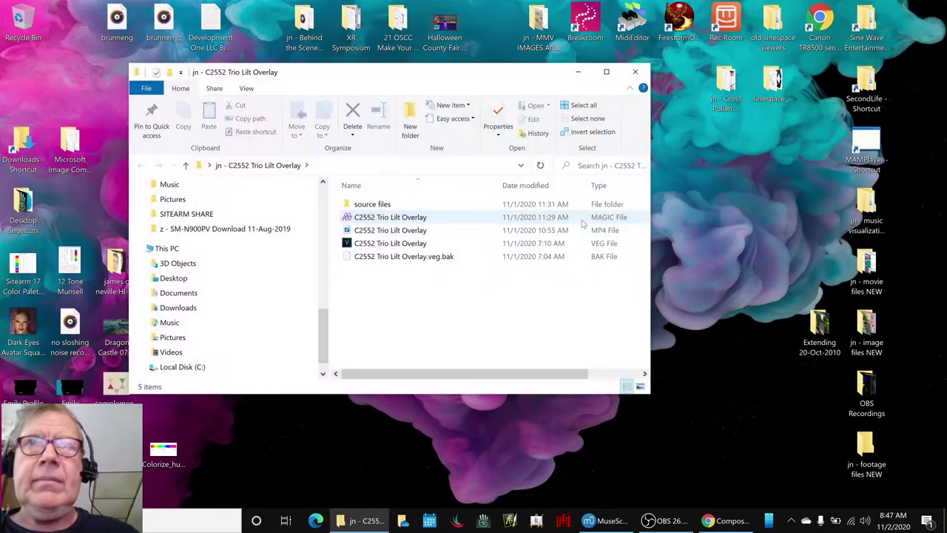
mouse_move(389, 230)
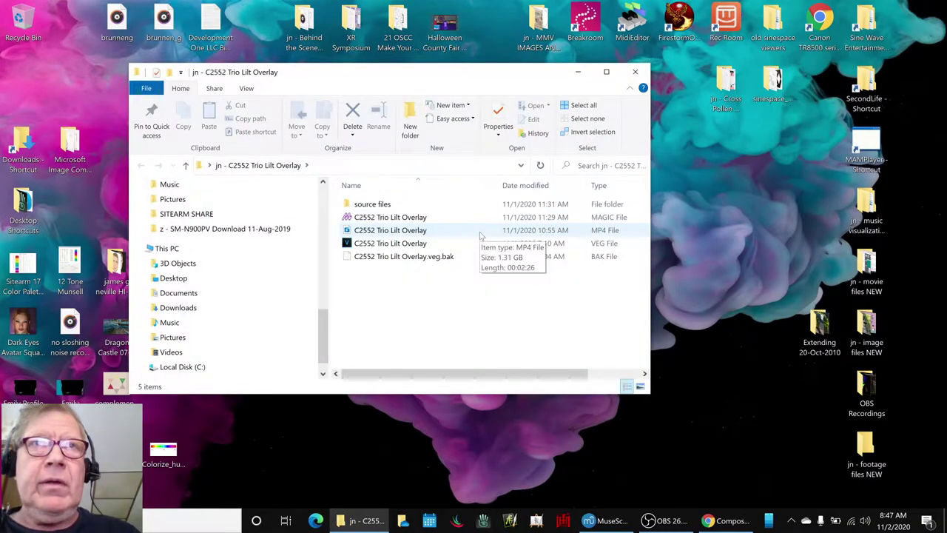
double_click(480, 235)
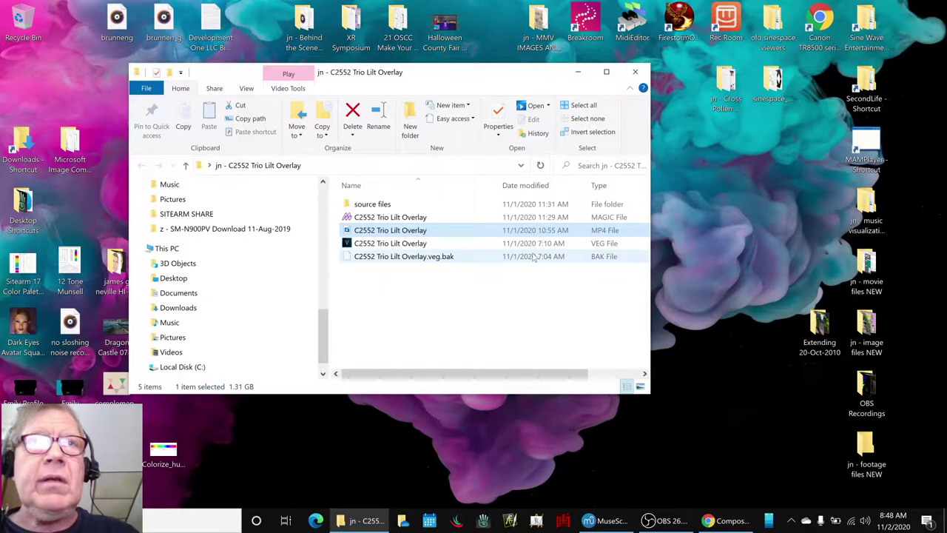
double_click(497, 205)
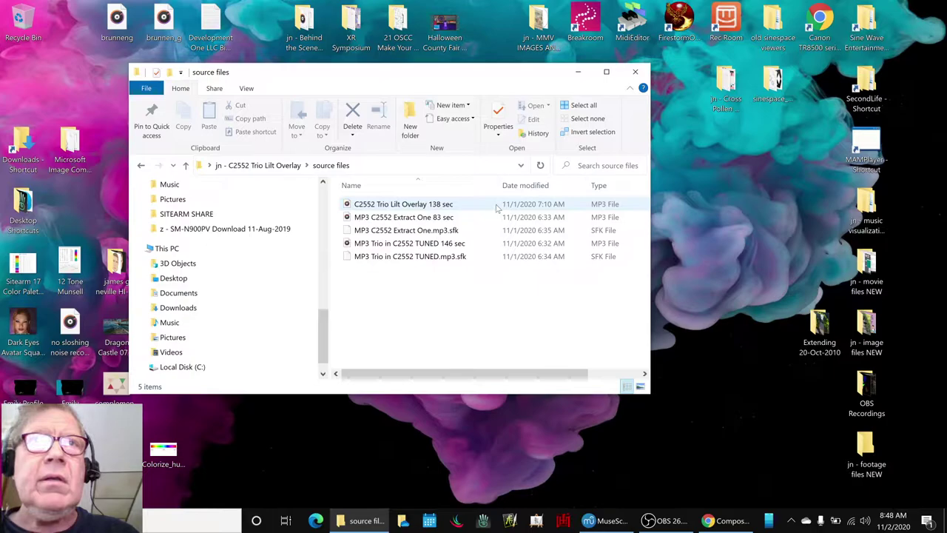
Play the C2552 Trio Lilt Overlay 138 sec audio in Groove Music, pause it, and return to MuseScore.
double_click(498, 206)
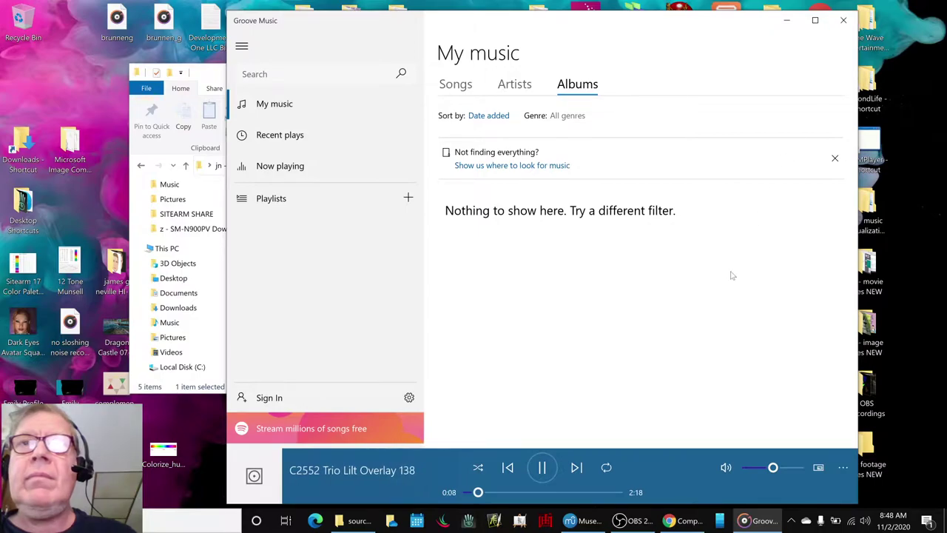
left_click(542, 467)
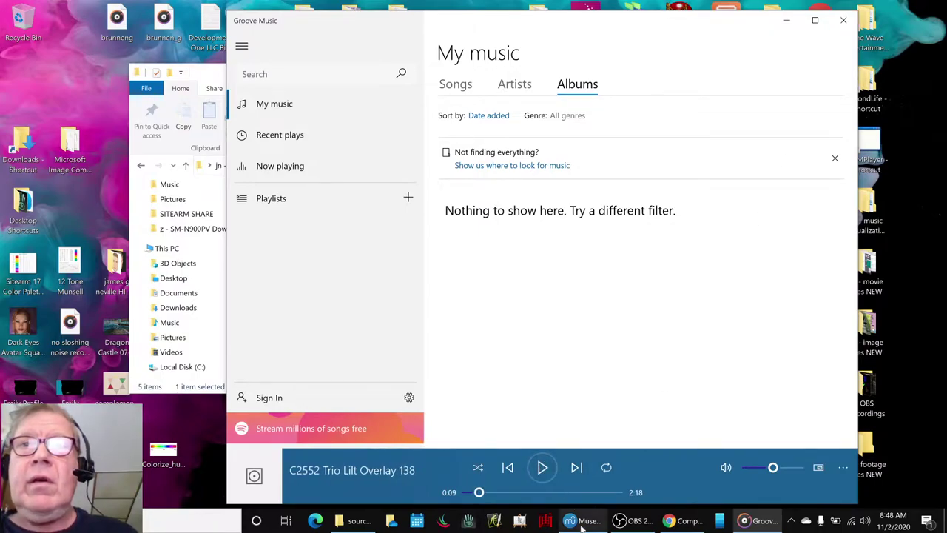
left_click(581, 521)
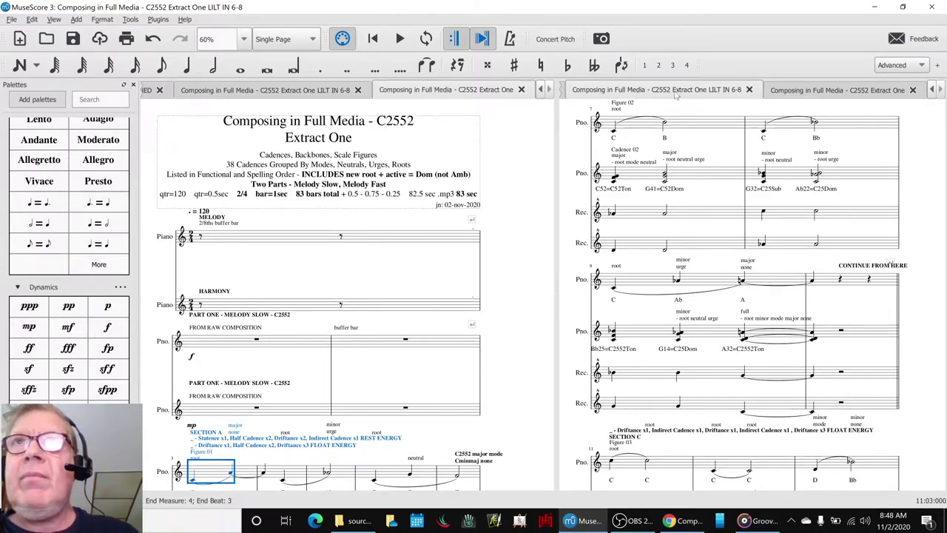
Compare the original score's 2/4 time signature and title block with the Lilt score's title.
scroll(677, 129, "up", 3)
scroll(678, 130, "up", 3)
scroll(678, 130, "up", 3)
scroll(678, 130, "up", 3)
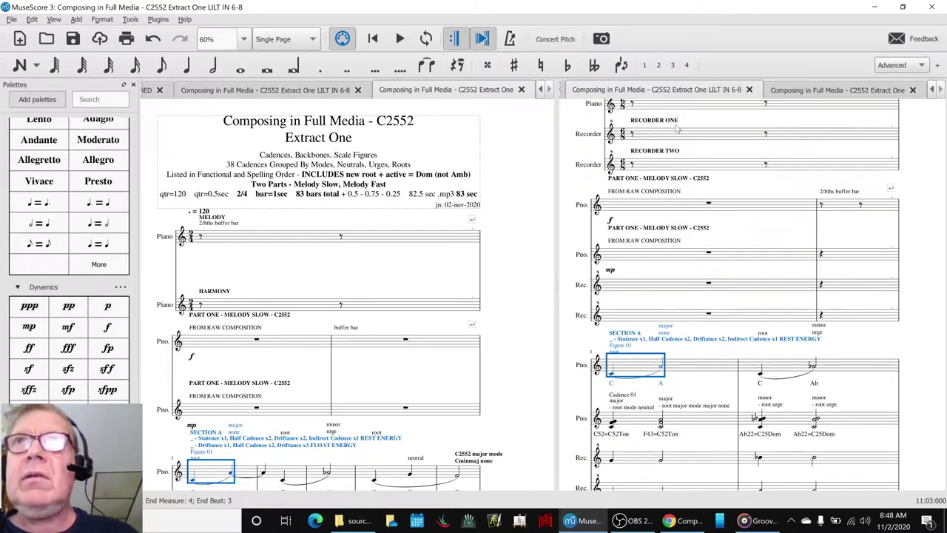
scroll(677, 130, "up", 3)
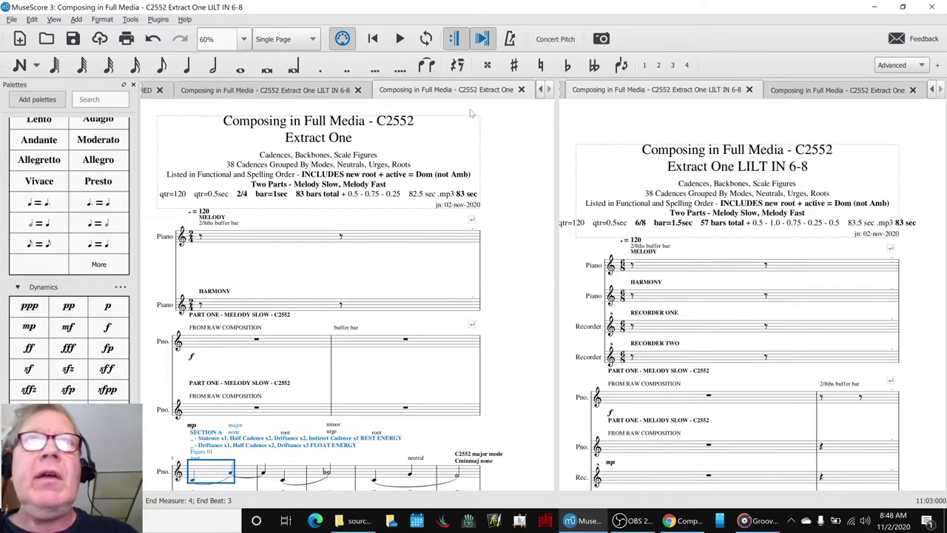
left_click(191, 238)
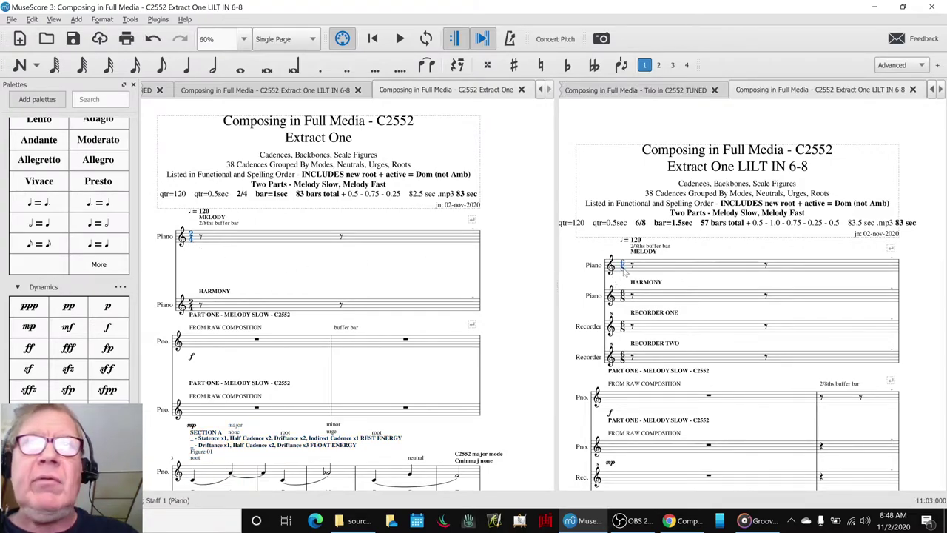
left_click(474, 200)
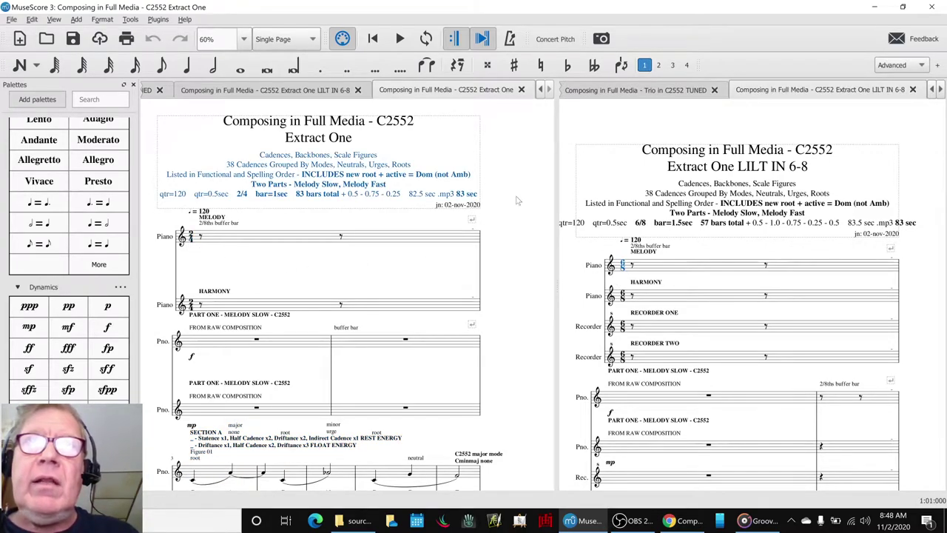
left_click(909, 229)
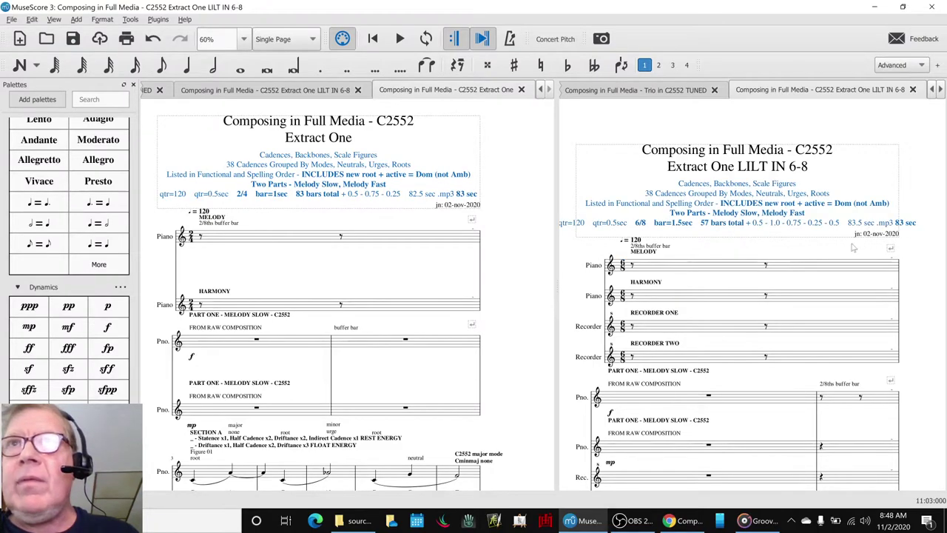
Play the Lilt score from Section A's first cadence chords, stop it, and open the Mixer.
scroll(814, 281, "down", 3)
scroll(762, 315, "down", 1)
scroll(716, 320, "up", 3)
scroll(716, 320, "up", 1)
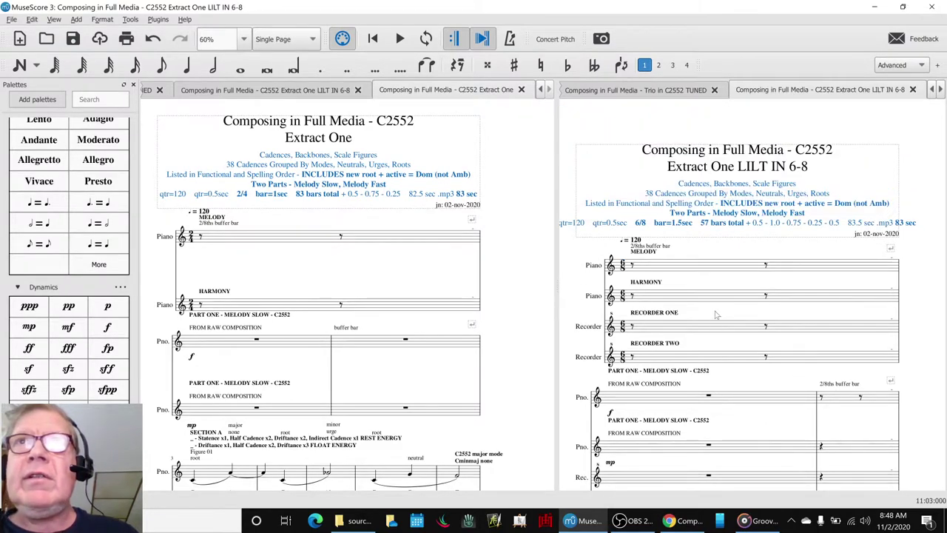
scroll(710, 318, "down", 6)
scroll(655, 382, "down", 1)
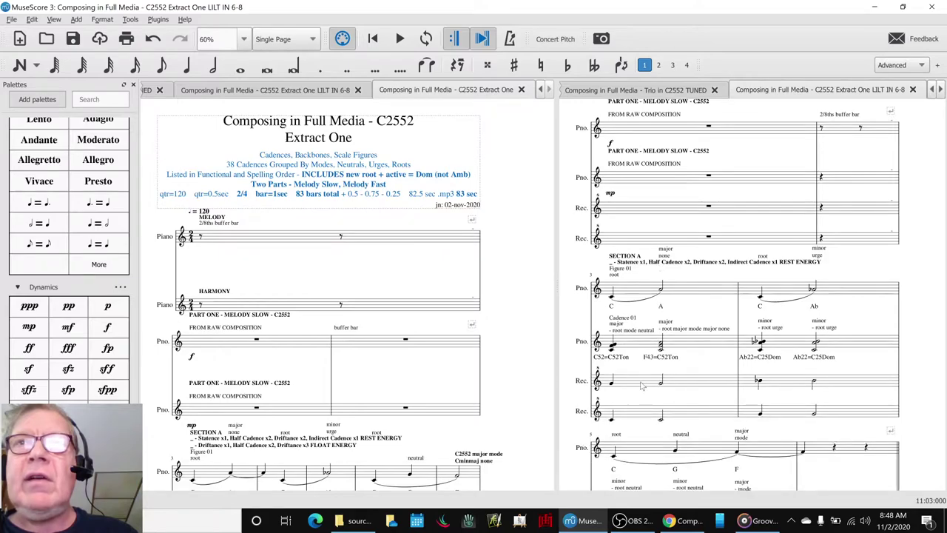
left_click(638, 340)
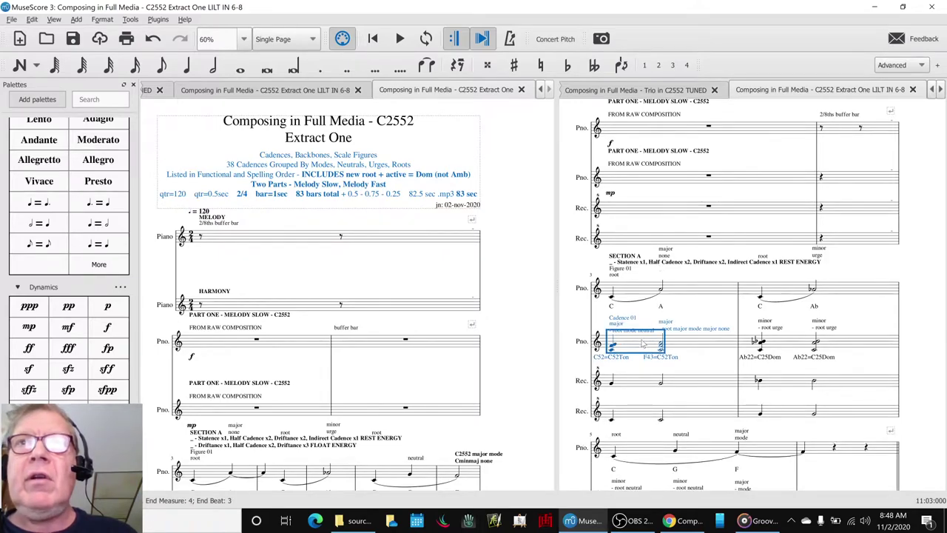
key("space")
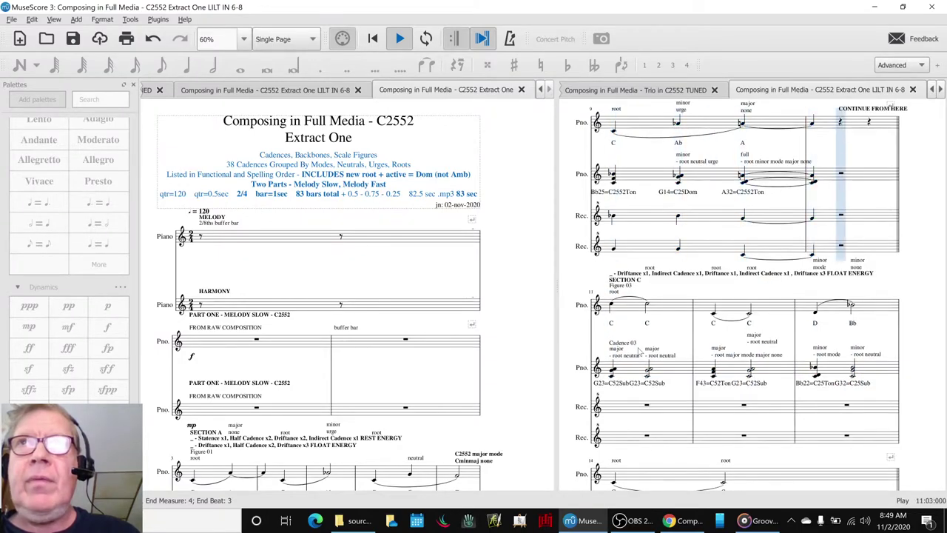
key("space")
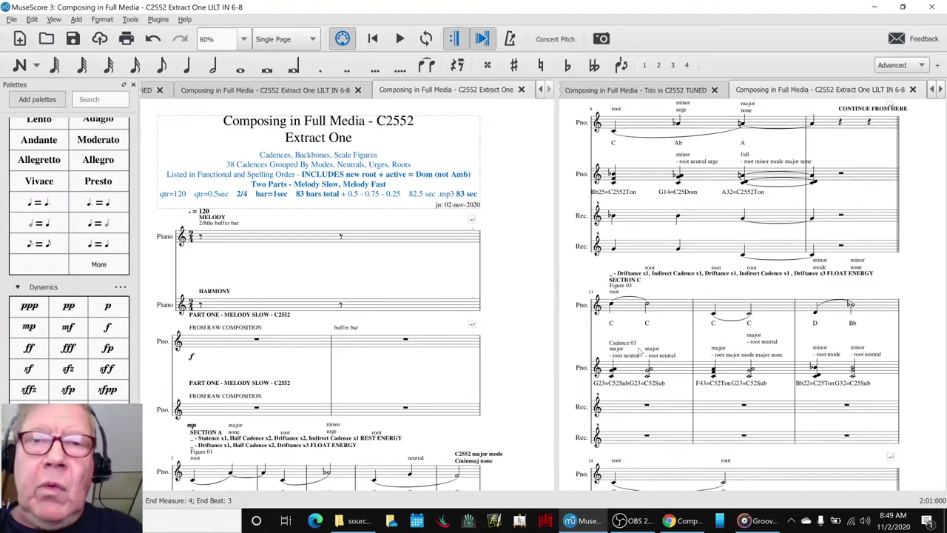
key("F10")
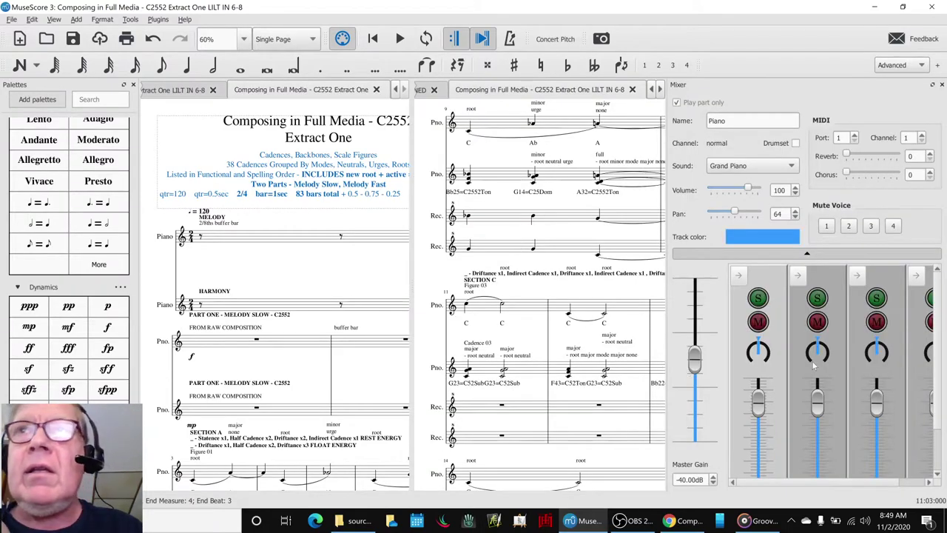
Close the Mixer and select measure 3 of the upper piano staff in Section A.
scroll(533, 241, "up", 1)
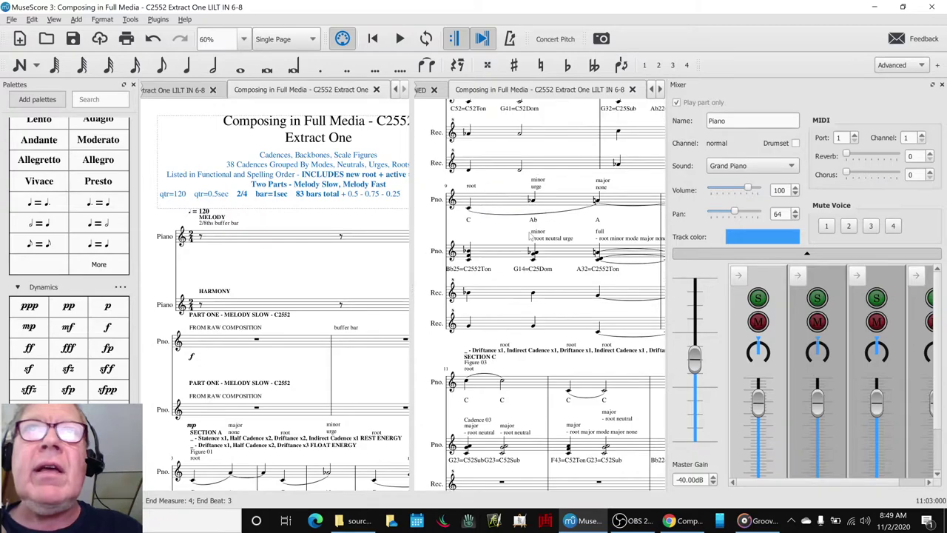
scroll(533, 240, "up", 1)
scroll(533, 240, "up", 1)
scroll(533, 241, "up", 2)
scroll(533, 240, "up", 2)
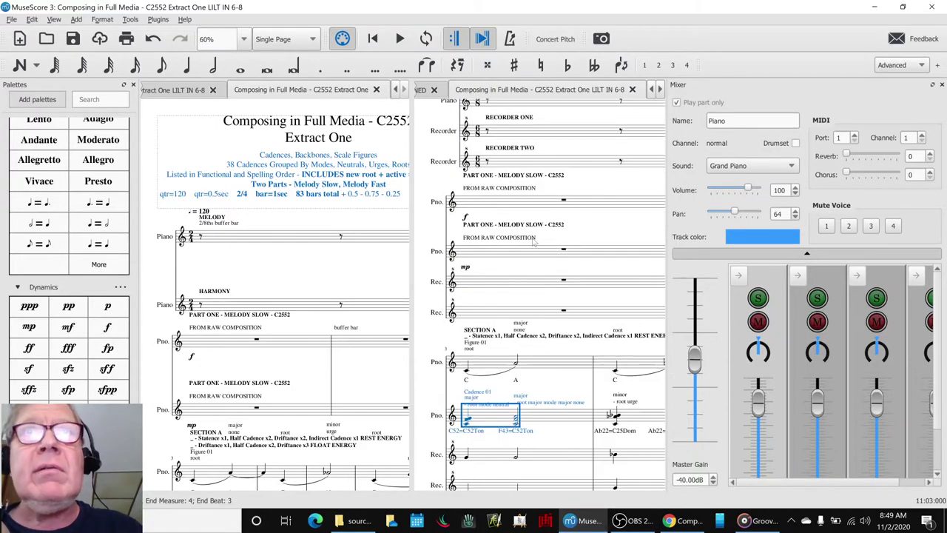
scroll(532, 240, "down", 1)
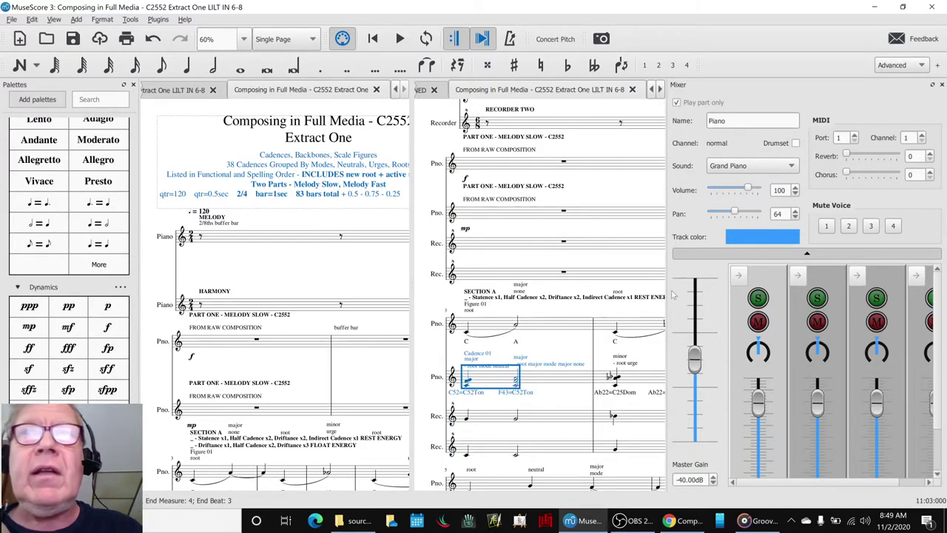
key("F10")
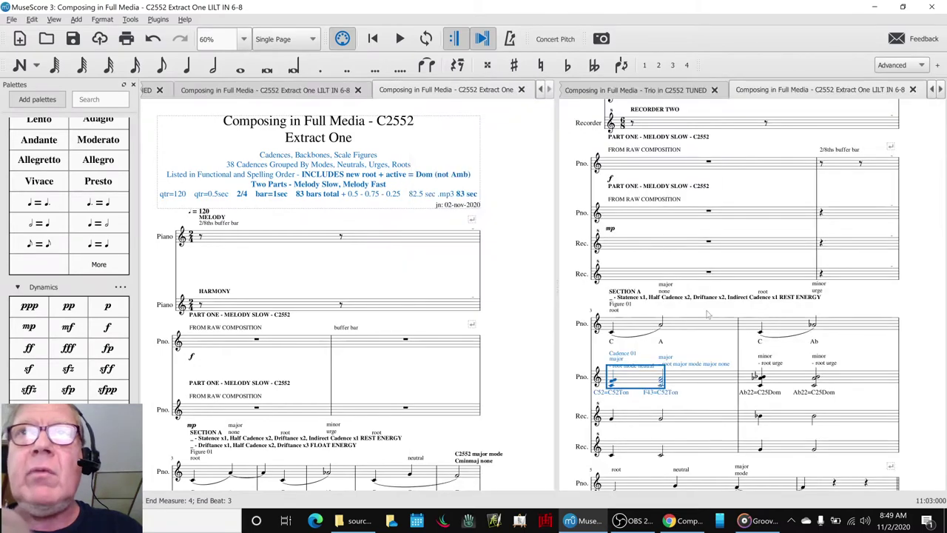
scroll(675, 301, "up", 1)
scroll(669, 303, "down", 1)
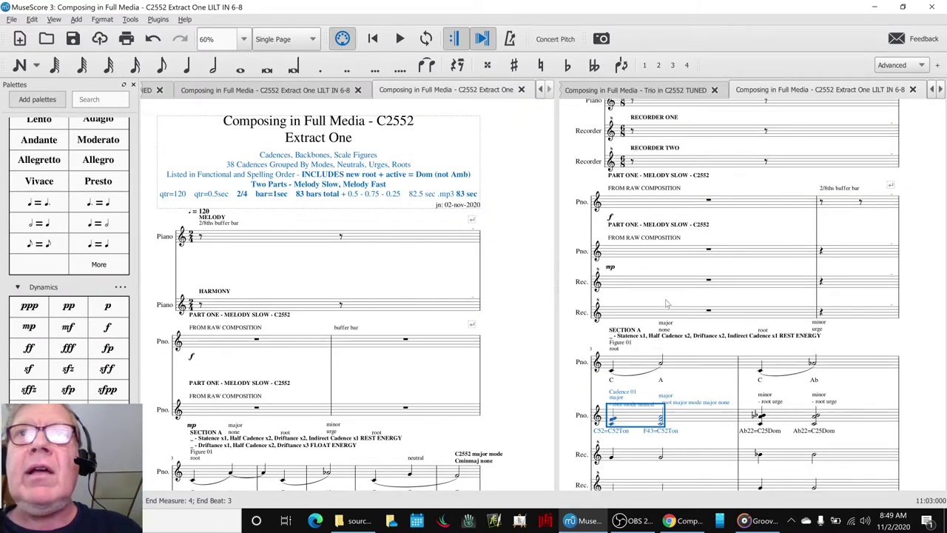
left_click(682, 363)
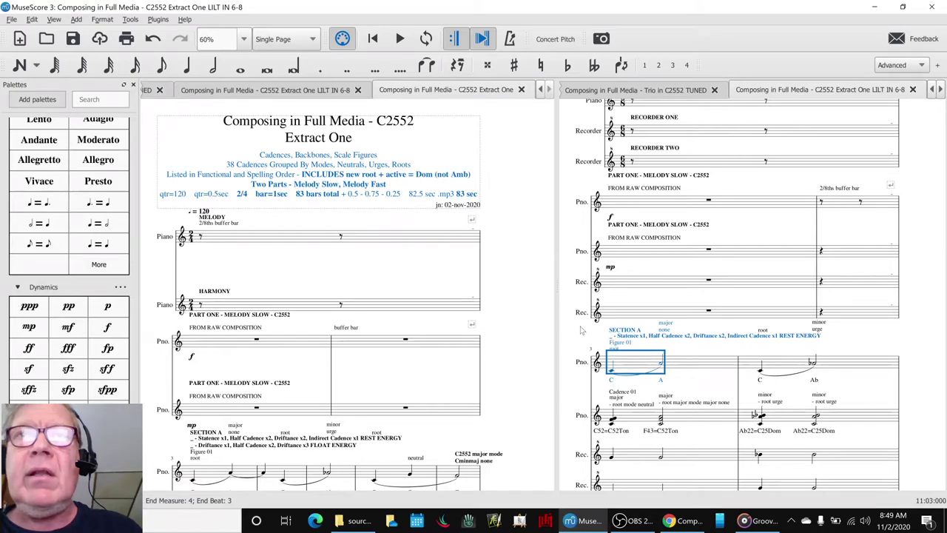
key("space")
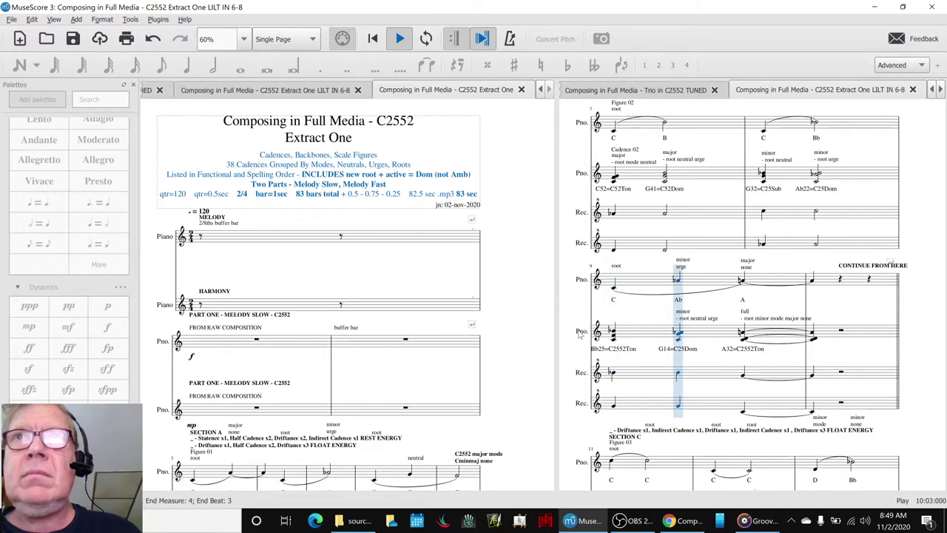
key("space")
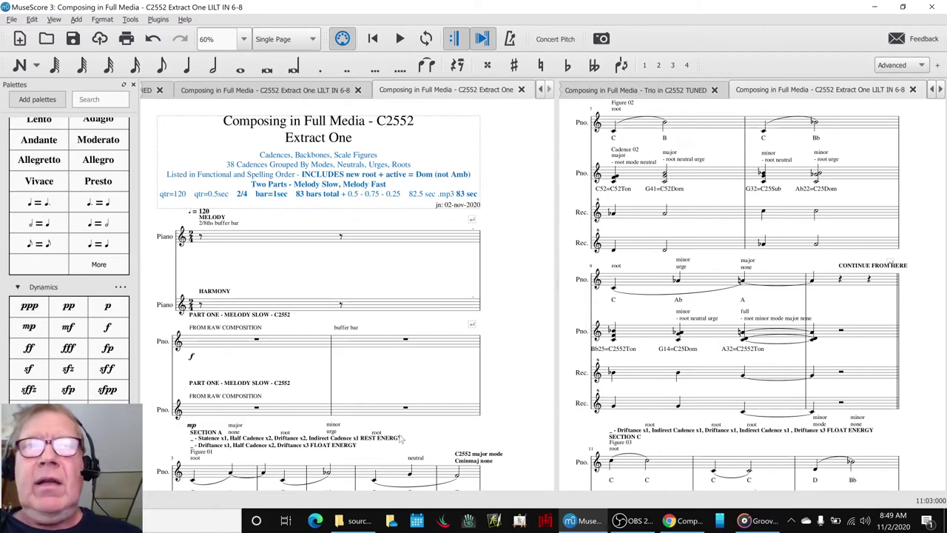
Add the heading 'Ideas Next Time:' in cell B29 of the session notes sheet.
left_click(671, 520)
scroll(24, 278, "down", 1)
scroll(24, 278, "down", 3)
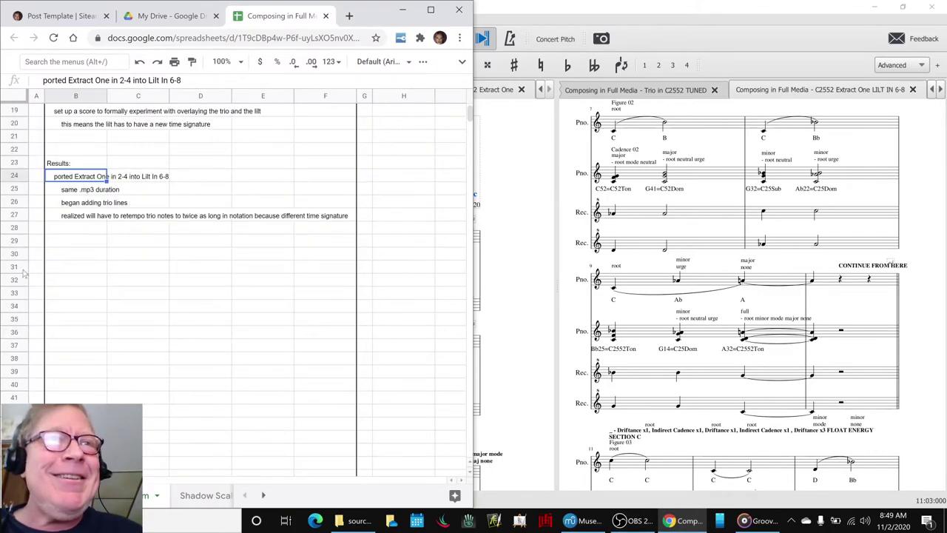
left_click(60, 245)
type("I")
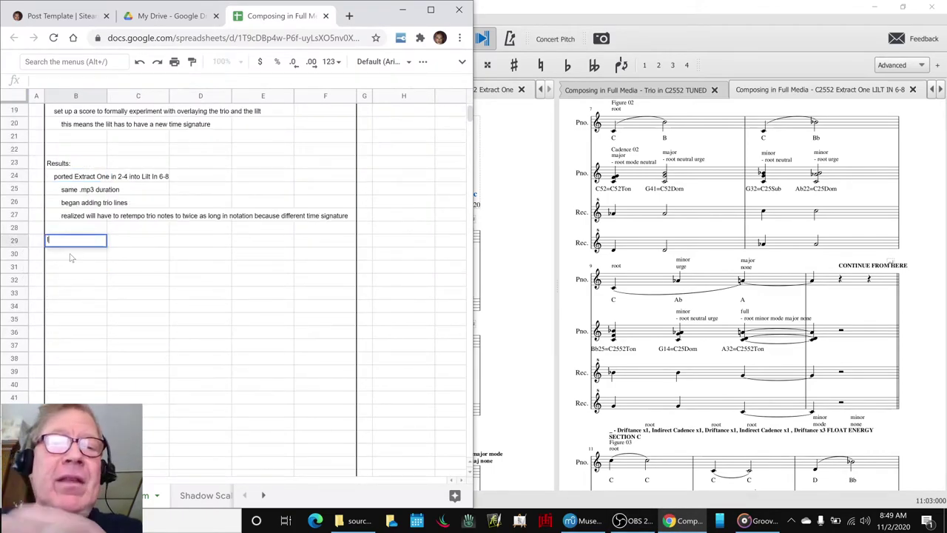
type("deas Ne")
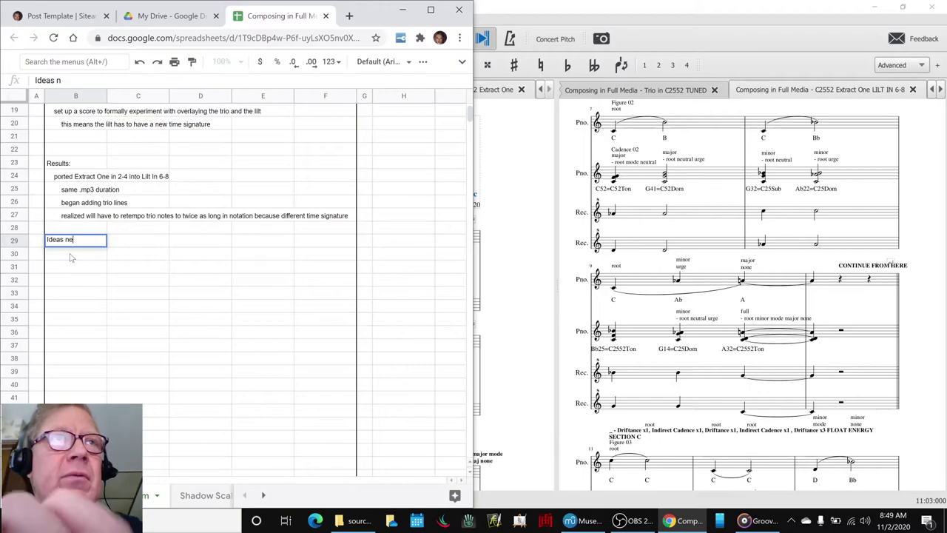
type("xt T")
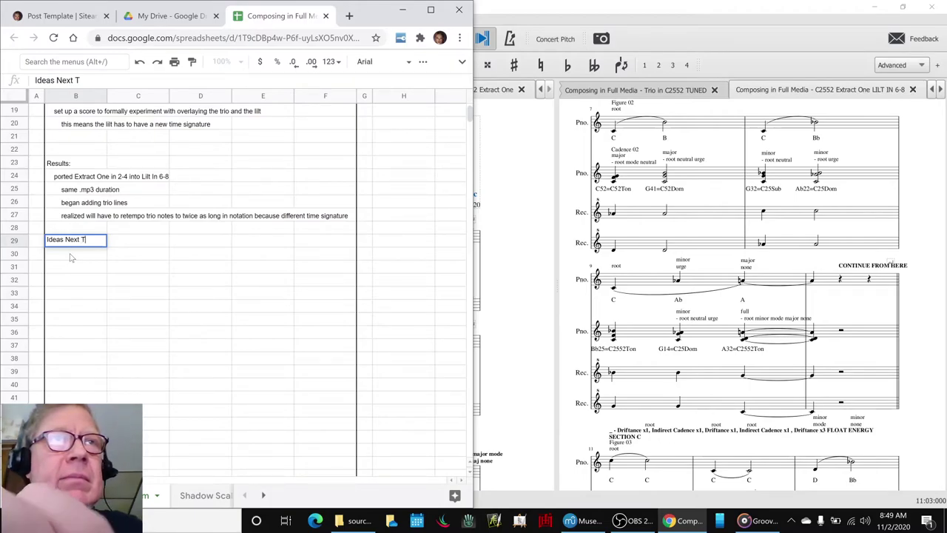
type("ime:")
key("Return")
type("c")
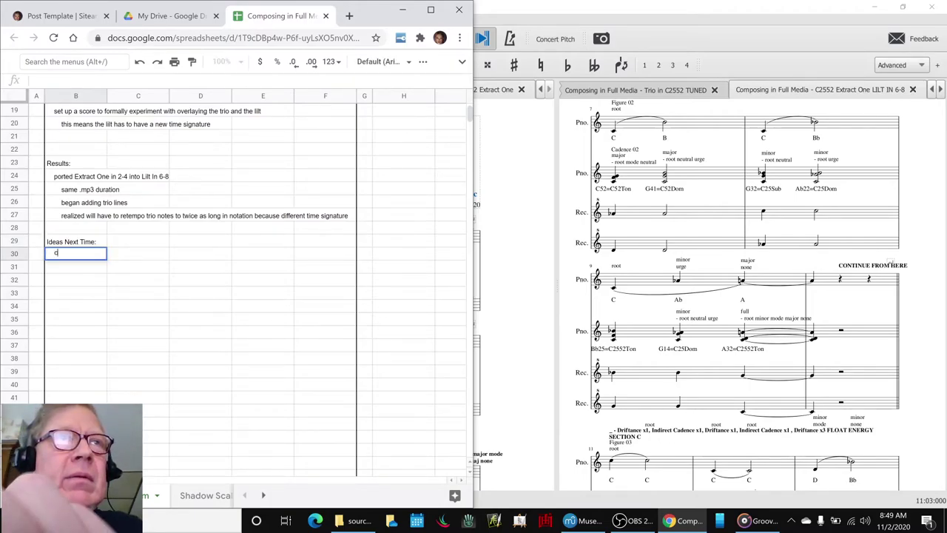
Enter two notes in B30 and B31 about continuing the lilt trio overlay and the ideas it yields.
type("ontinue")
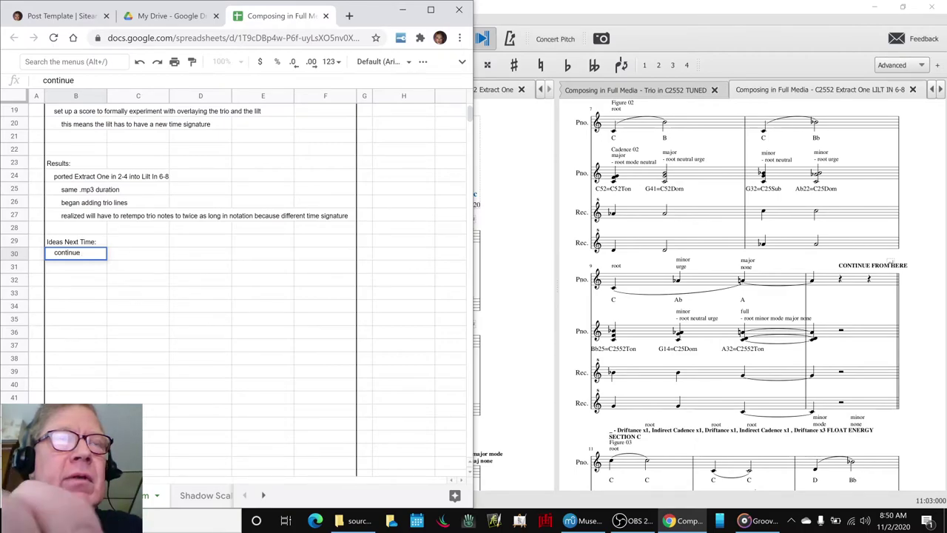
type(" working with tilt trio fo")
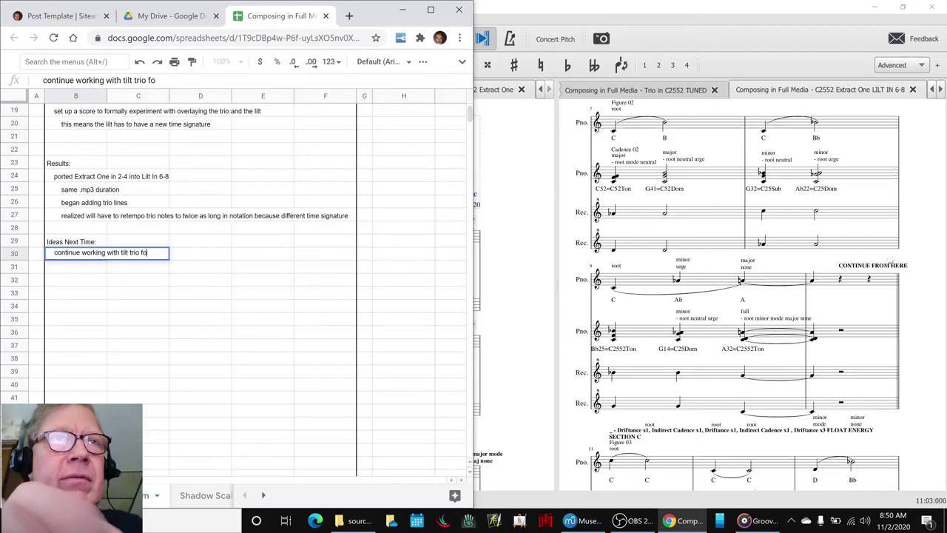
type("rmal oer")
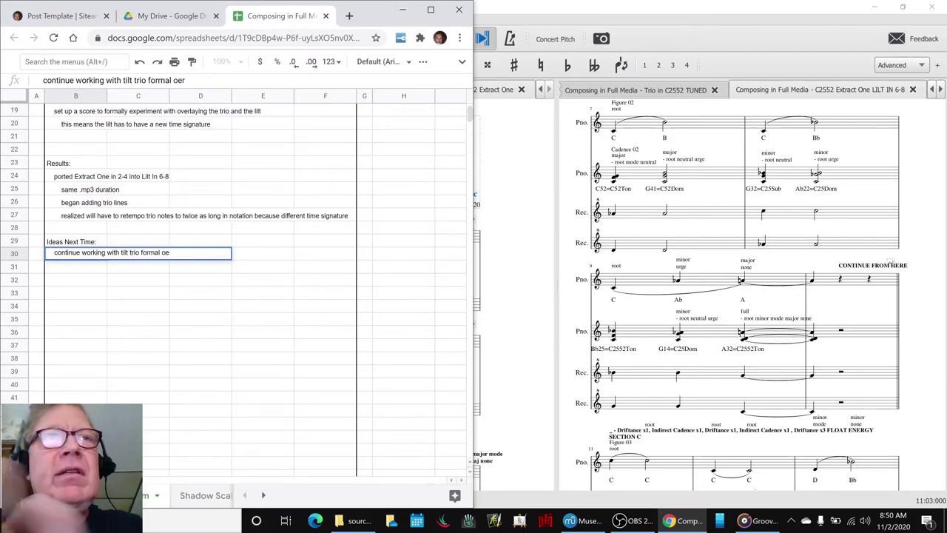
key("BackSpace")
key("BackSpace")
type("verlay")
key("Return")
type("see what kind")
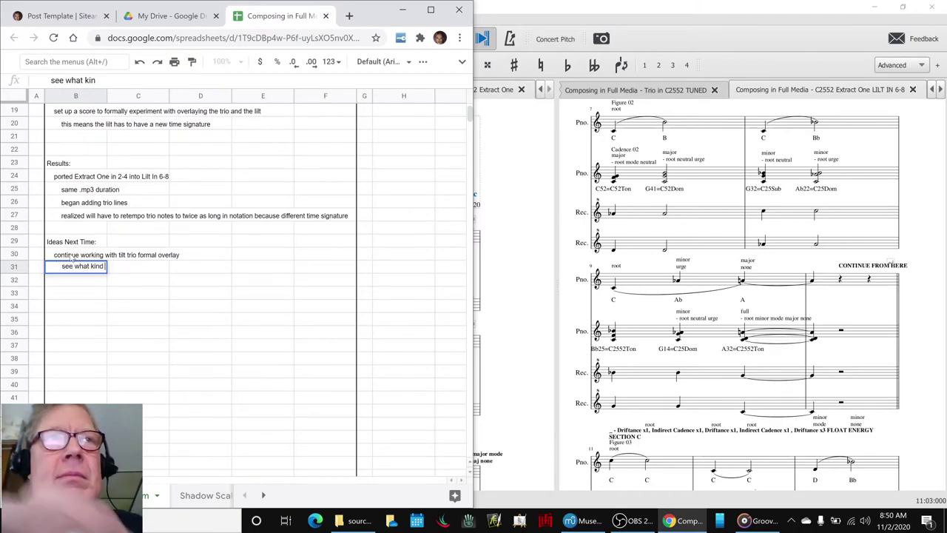
type("of")
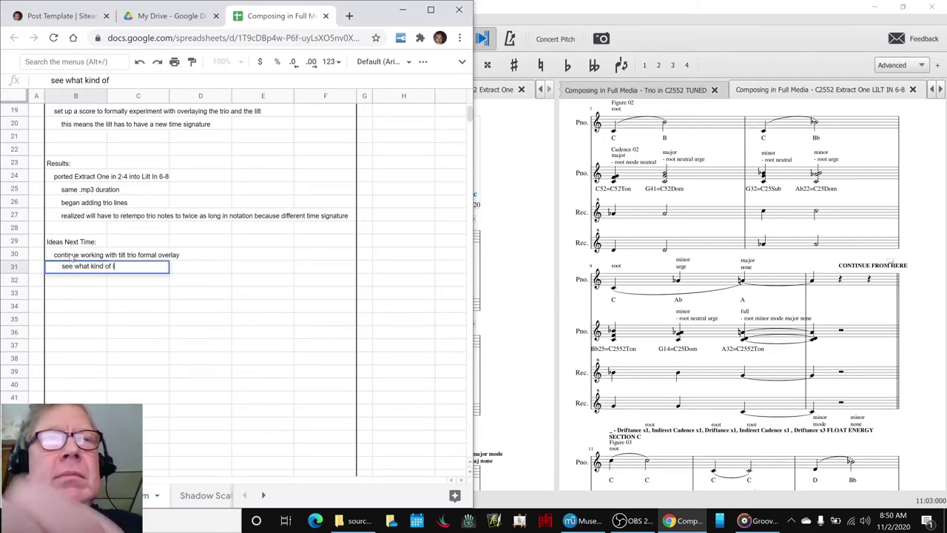
type(" ideas we get from")
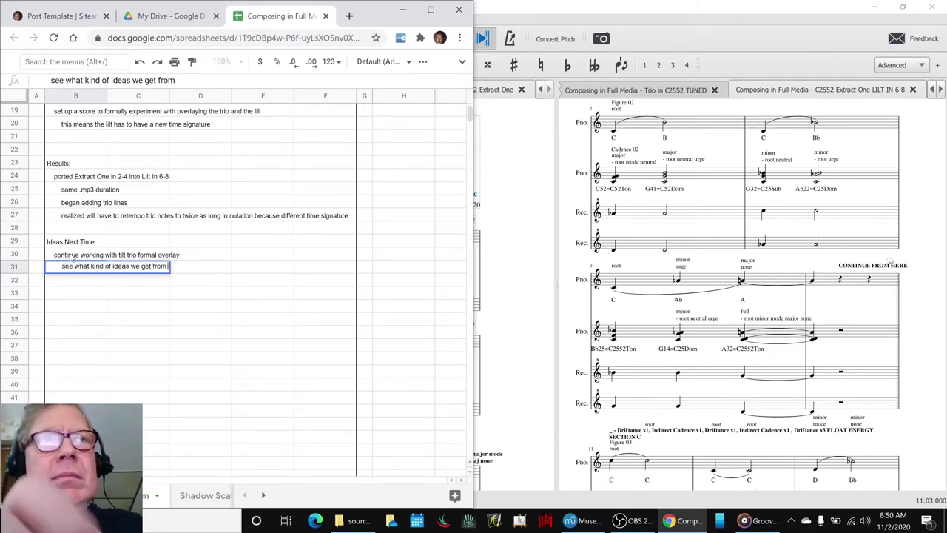
type(" it")
key("Return")
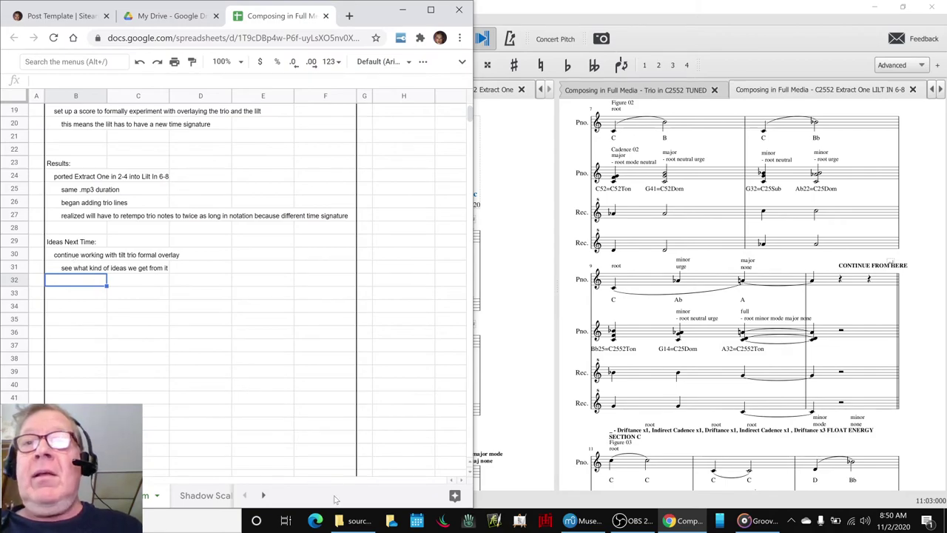
left_click(620, 520)
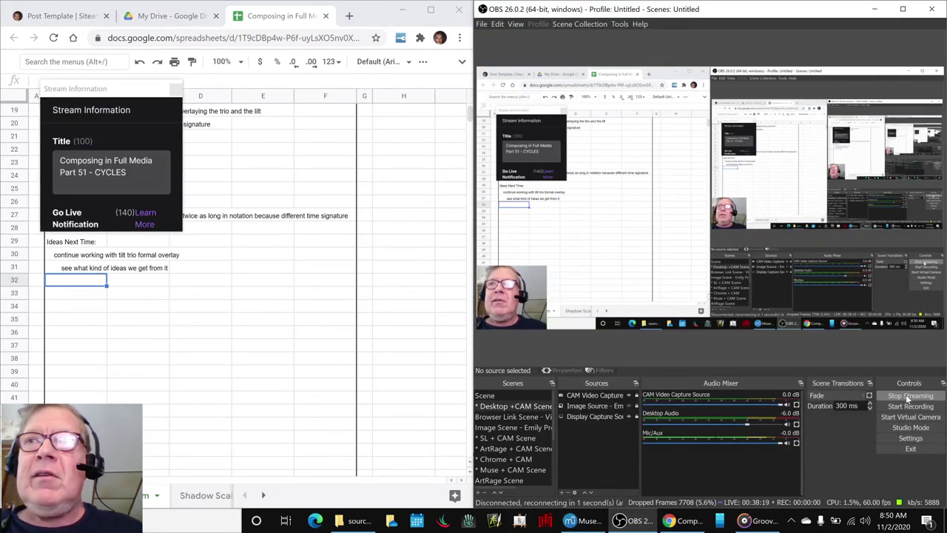